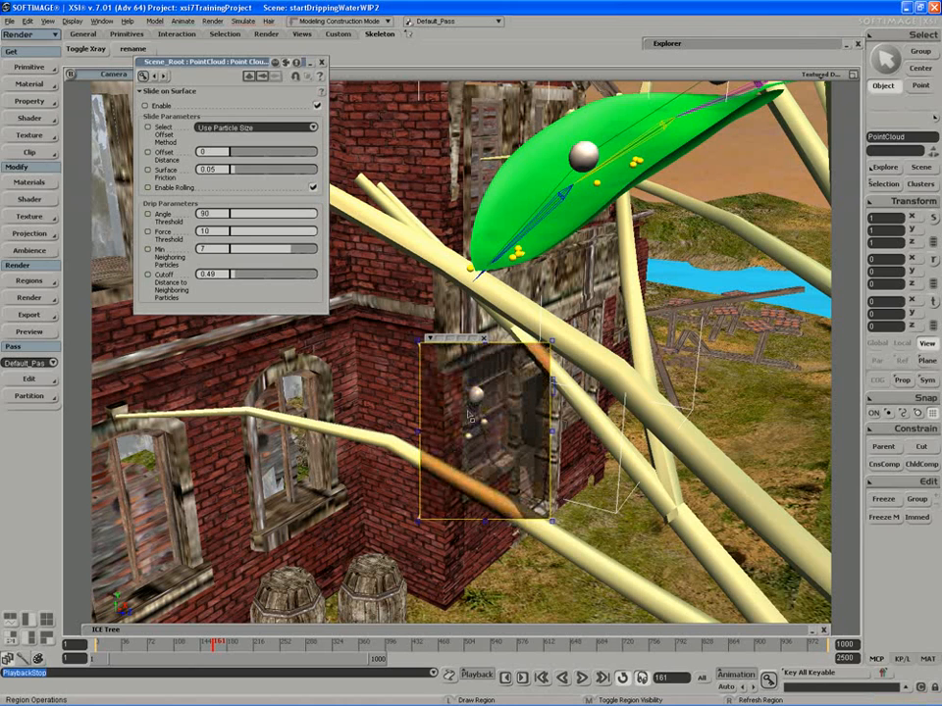
# Step: Hide the render region, play the droplet simulation forward, stop it and advance to frame 243
pyautogui.middleClick(476, 443)
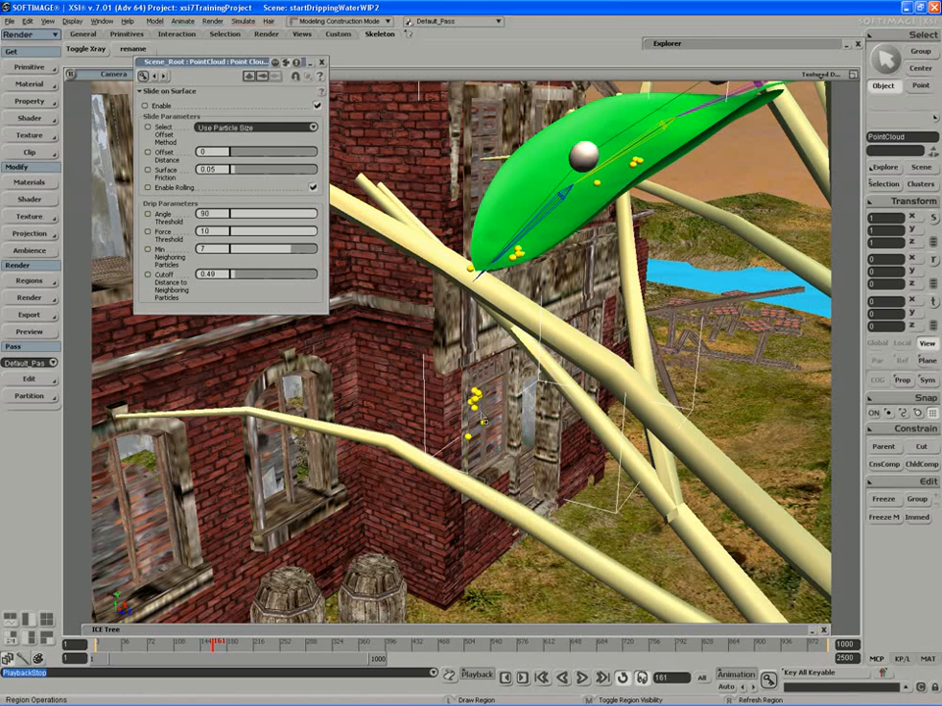
pyautogui.press('Up')
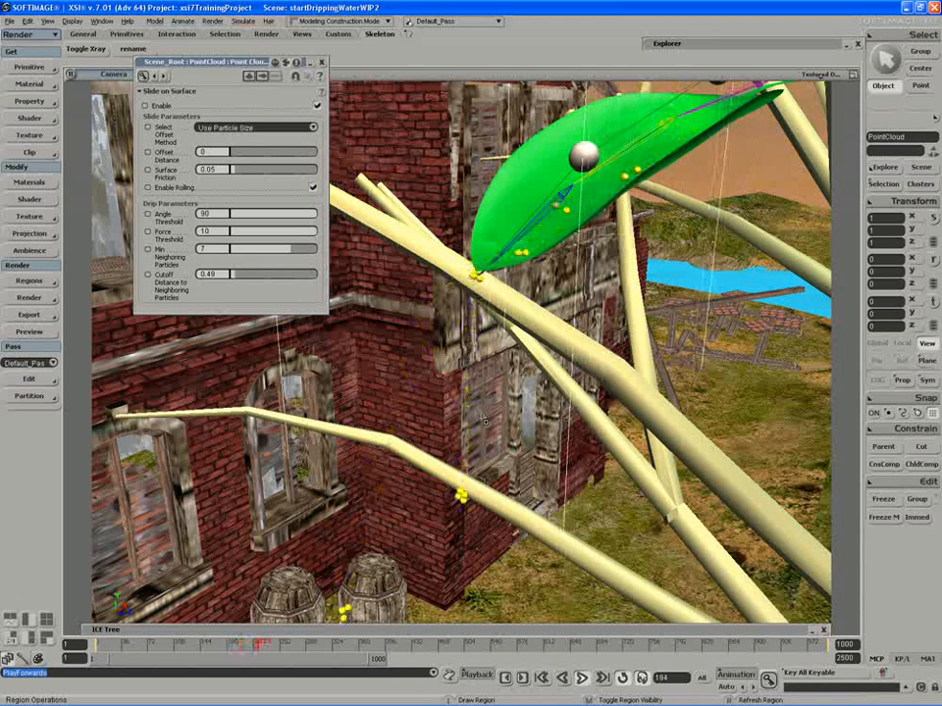
pyautogui.press('Up')
pyautogui.press('Right')
pyautogui.press('Right')
pyautogui.press('Right')
pyautogui.press('Right')
pyautogui.press('Right')
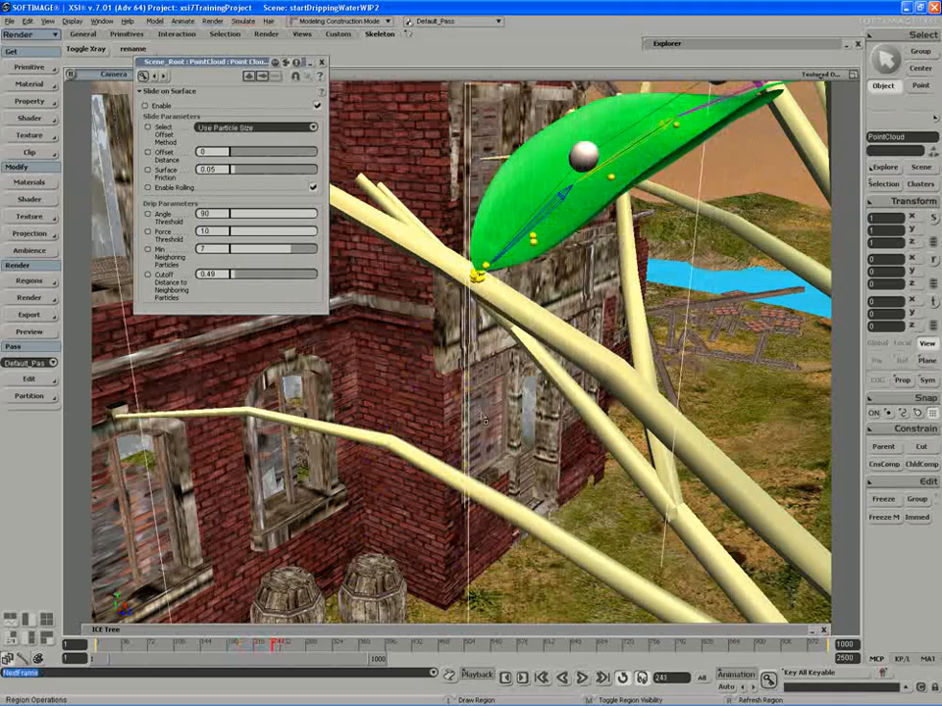
# Step: Preview-render a region around the yellow particles gathered at the leaf tip
pyautogui.scroll(3, 490, 359)
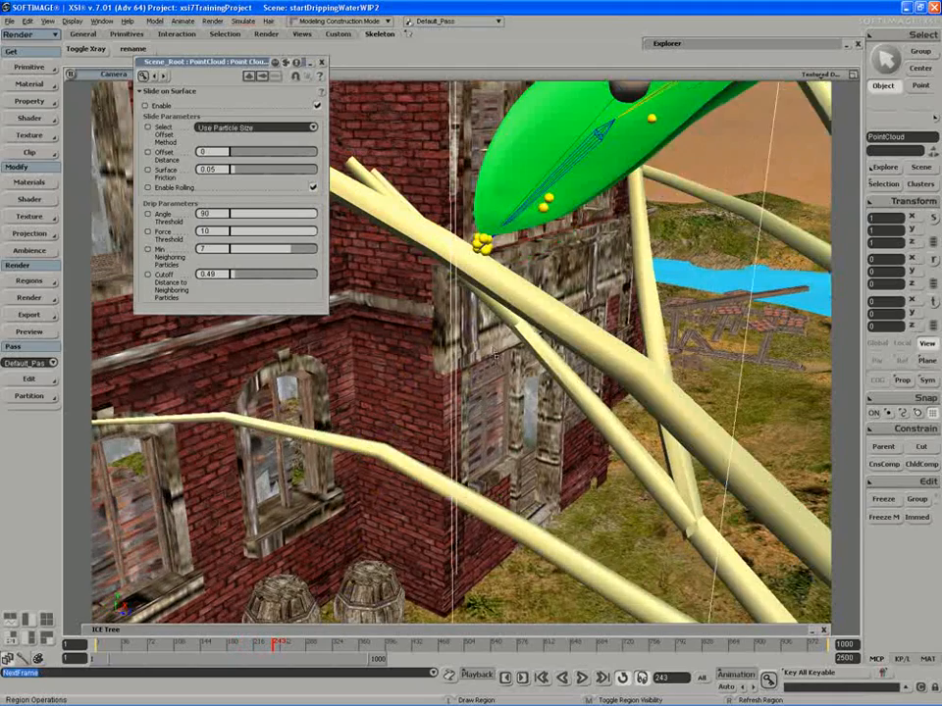
pyautogui.moveTo(491, 359); pyautogui.dragTo(457, 384, button='right')
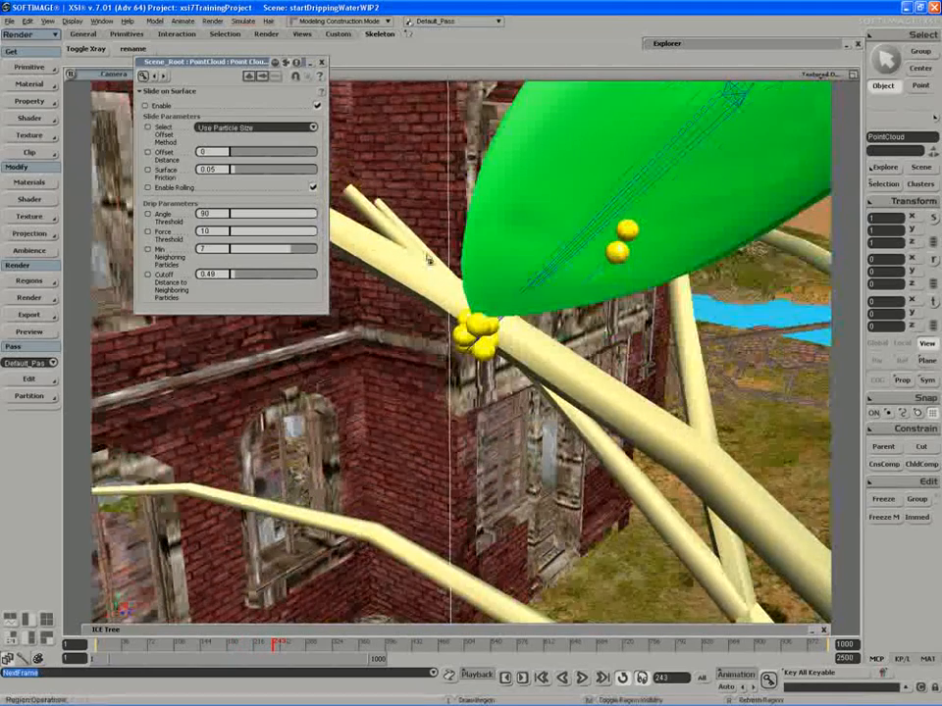
pyautogui.press('q')
pyautogui.moveTo(366, 184); pyautogui.dragTo(693, 473)
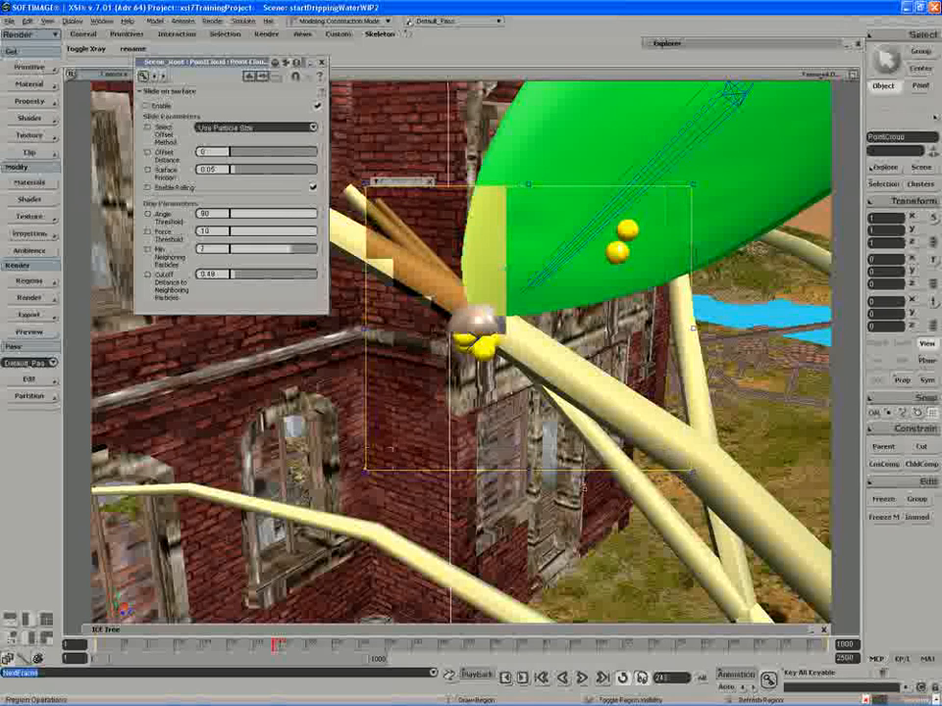
pyautogui.press('space')
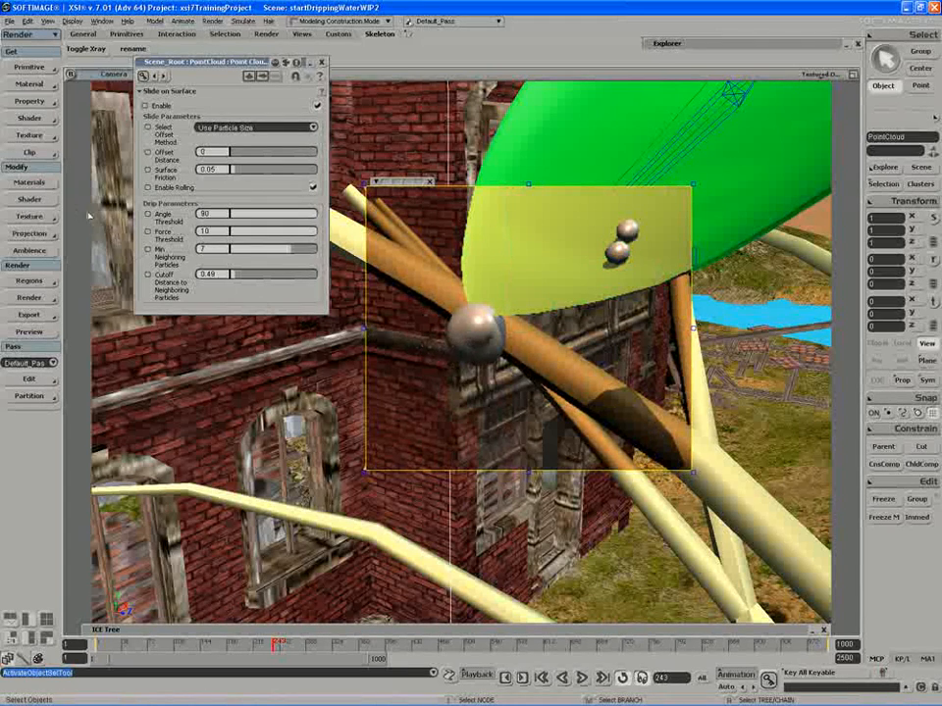
# Step: Create a Phong material in the Material Manager's DefaultLib library and name it dropletMat
pyautogui.click(28, 183)
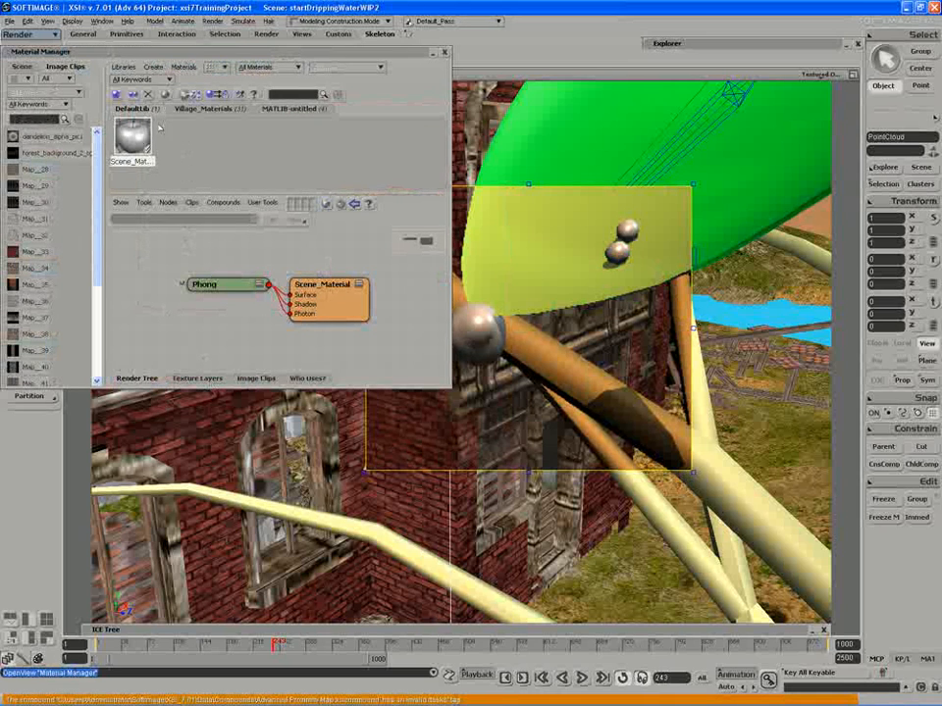
pyautogui.click(183, 67)
pyautogui.click(196, 78)
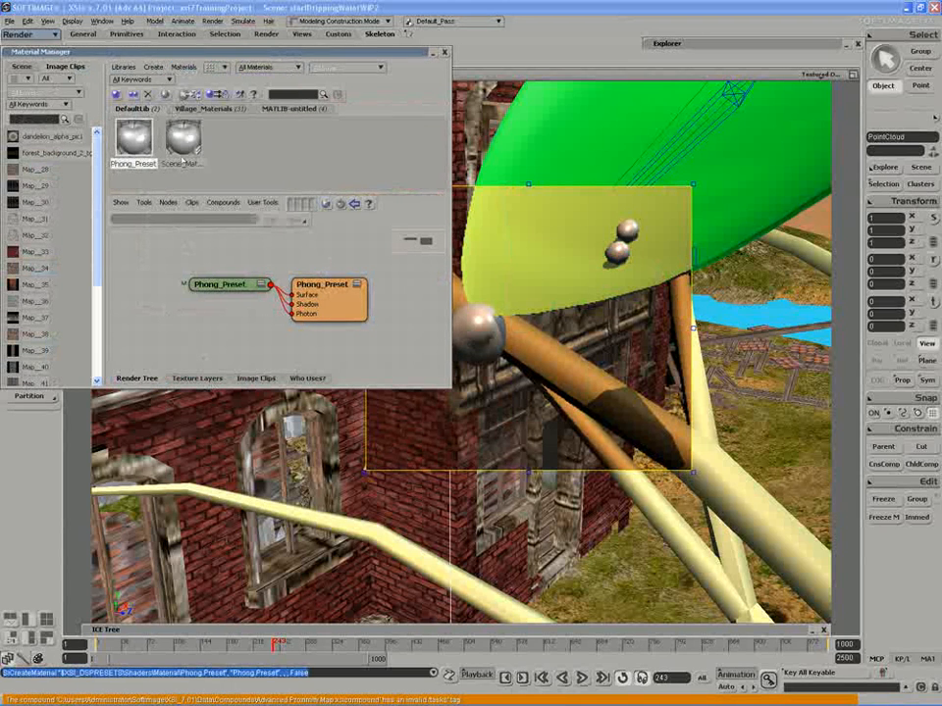
pyautogui.doubleClick(132, 162)
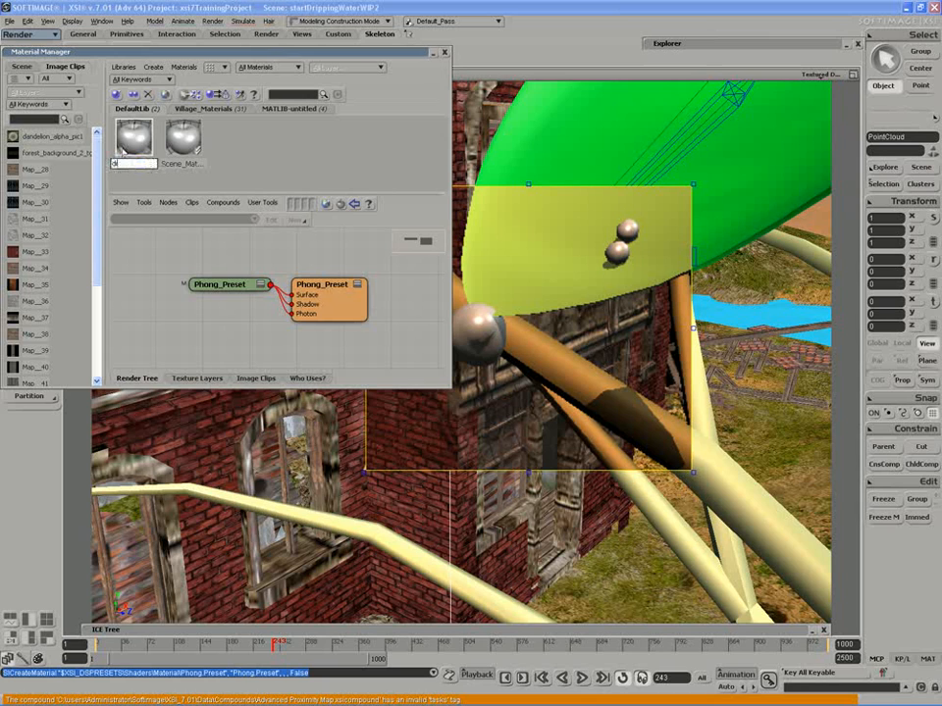
pyautogui.write('dropletMat')
pyautogui.press('Return')
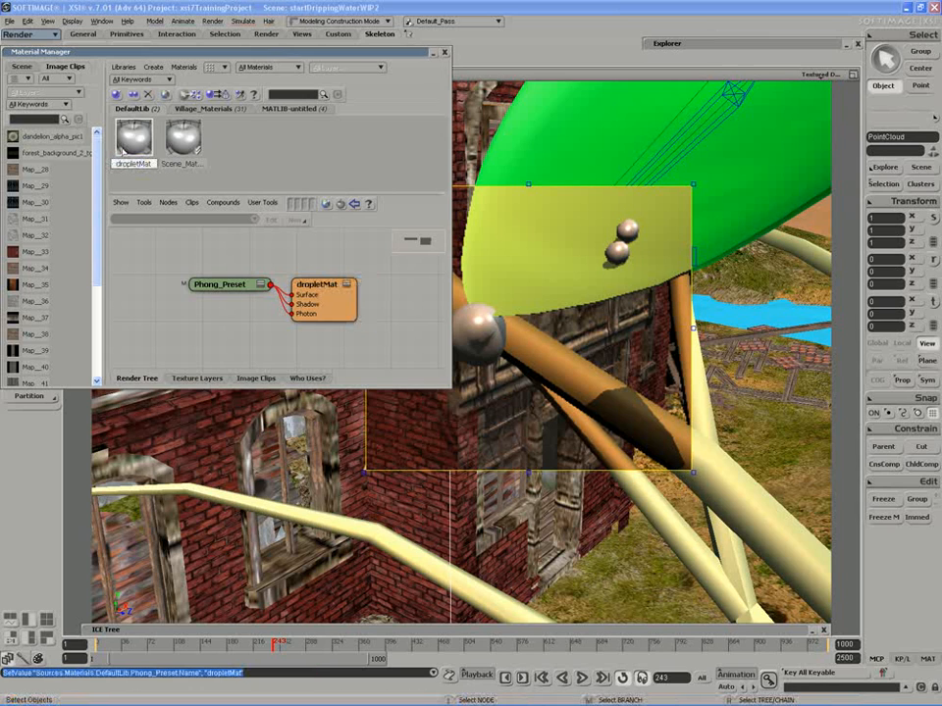
# Step: Spread out the Phong_Preset and dropletMat nodes and make the Material Manager window taller
pyautogui.moveTo(319, 286); pyautogui.dragTo(382, 288)
pyautogui.moveTo(224, 285); pyautogui.dragTo(223, 297)
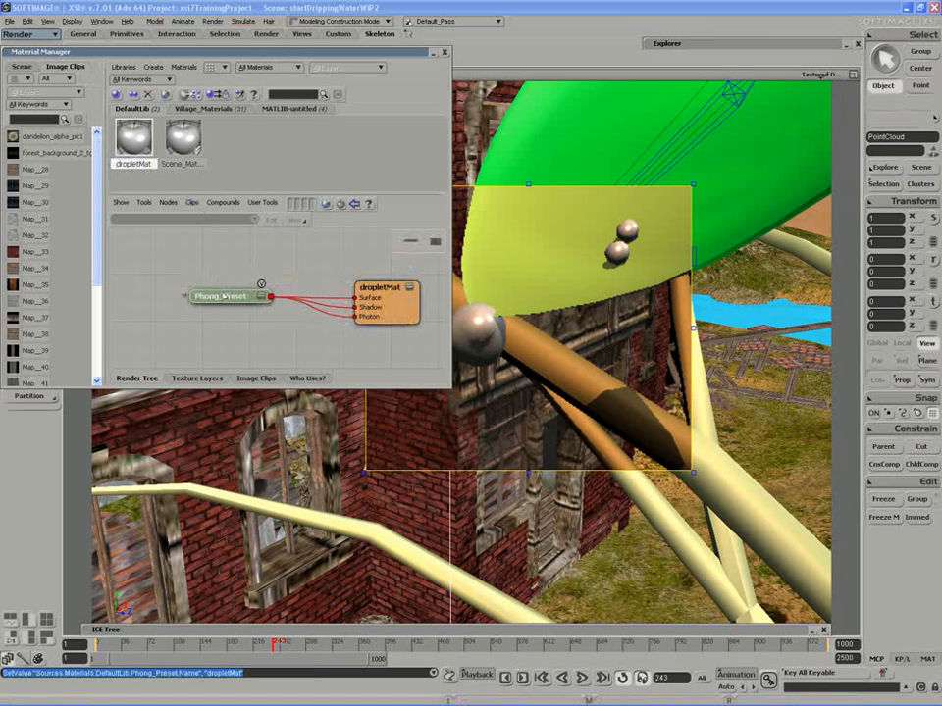
pyautogui.moveTo(243, 56); pyautogui.dragTo(213, 41)
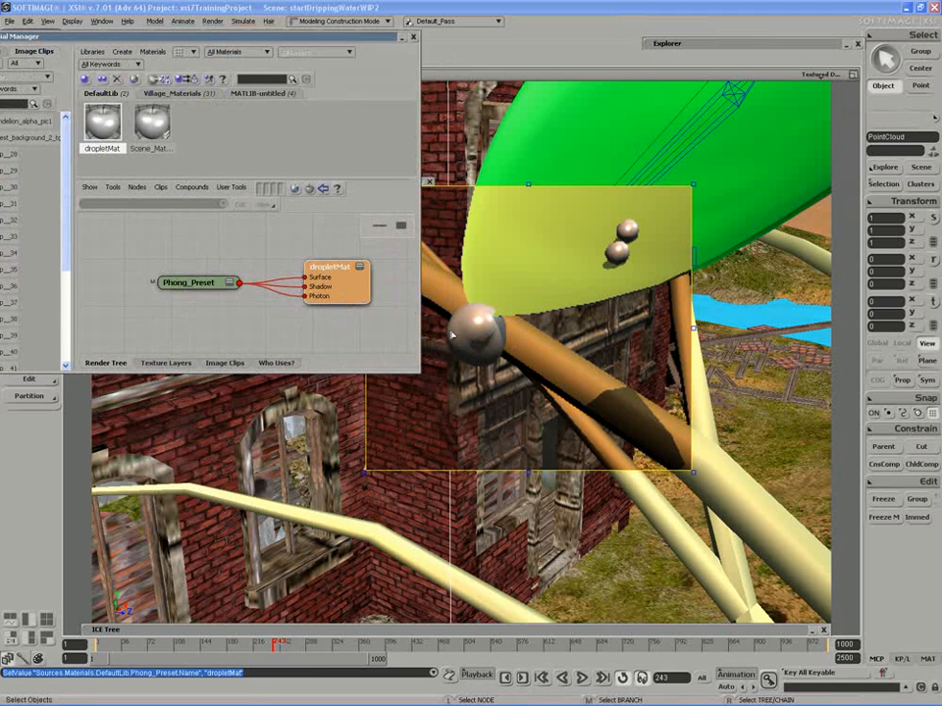
pyautogui.moveTo(330, 287); pyautogui.dragTo(298, 314)
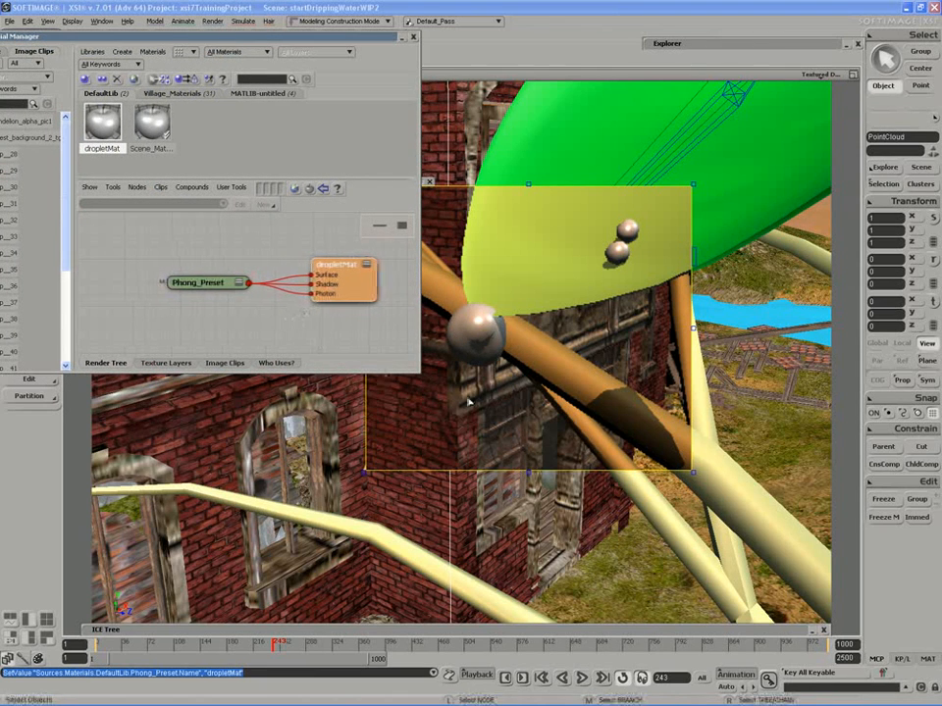
pyautogui.moveTo(420, 372); pyautogui.dragTo(389, 469)
pyautogui.moveTo(315, 399); pyautogui.dragTo(300, 432)
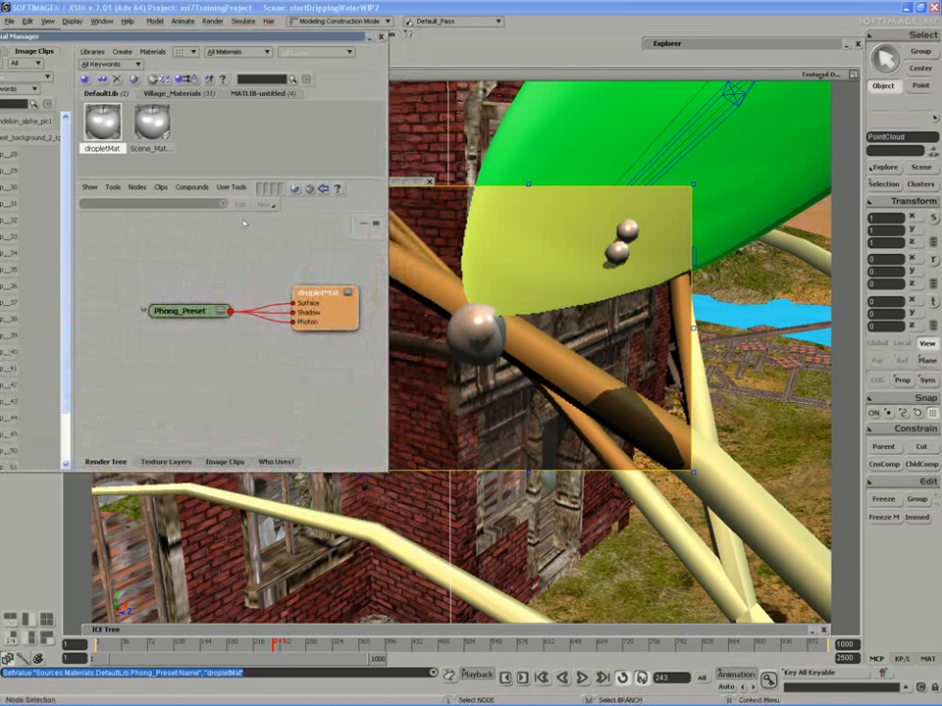
# Step: Widen the Material Manager and add an Incidence node from the Illumination nodes to dropletMat's render tree
pyautogui.moveTo(389, 281); pyautogui.dragTo(548, 293)
pyautogui.moveTo(293, 272); pyautogui.dragTo(401, 286)
pyautogui.moveTo(241, 39); pyautogui.dragTo(419, 58)
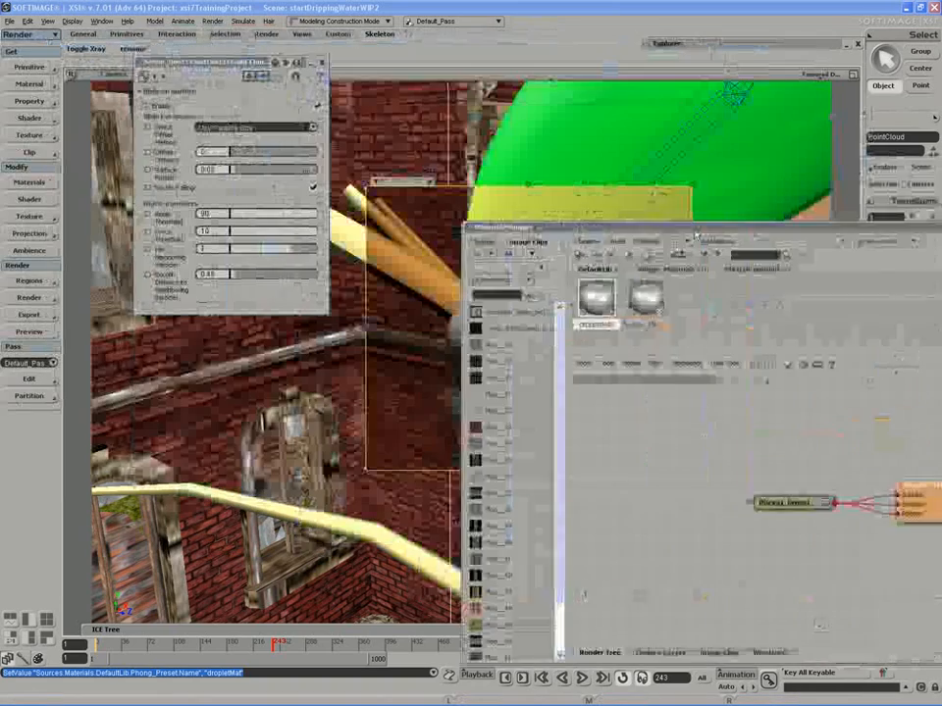
pyautogui.moveTo(732, 249)
pyautogui.mouseDown()
pyautogui.moveTo(825, 258)
pyautogui.moveTo(749, 170)
pyautogui.moveTo(686, 172)
pyautogui.mouseUp()
pyautogui.click(902, 391)
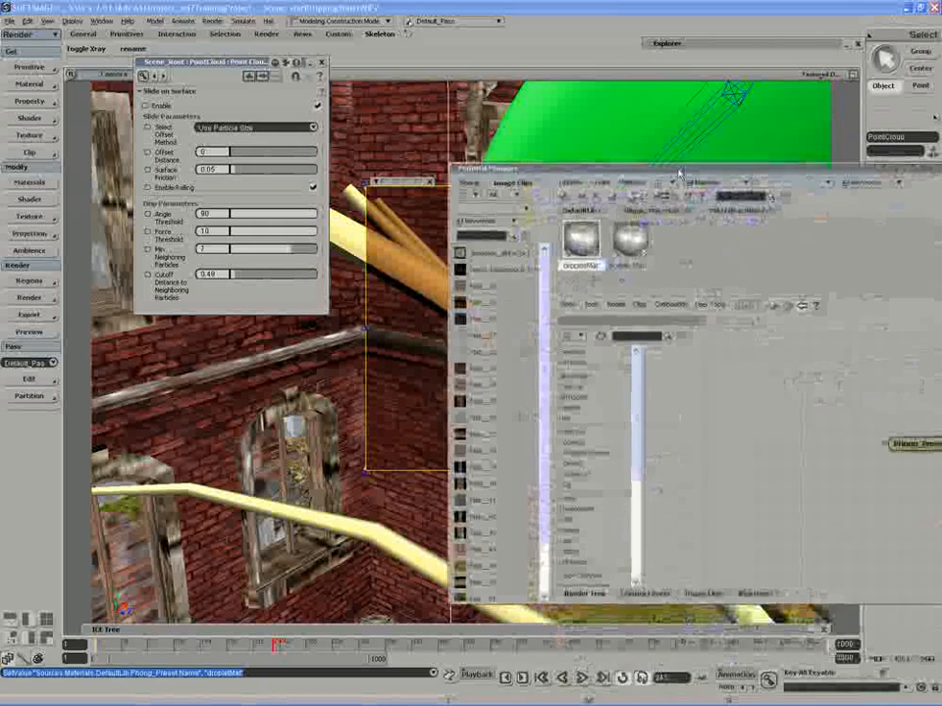
pyautogui.click(575, 378)
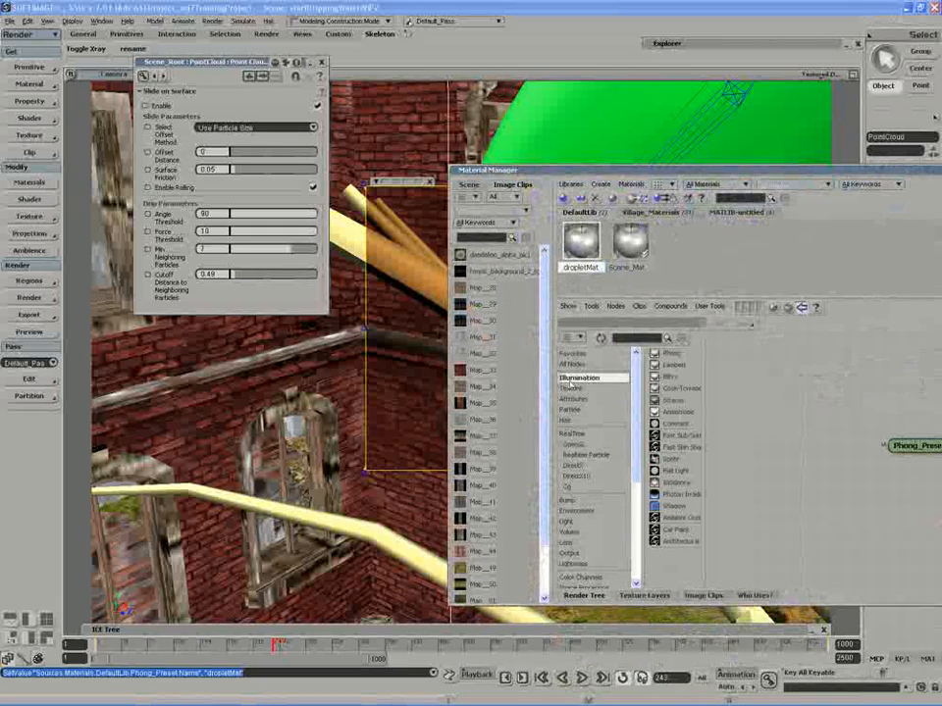
pyautogui.moveTo(675, 482); pyautogui.dragTo(784, 453)
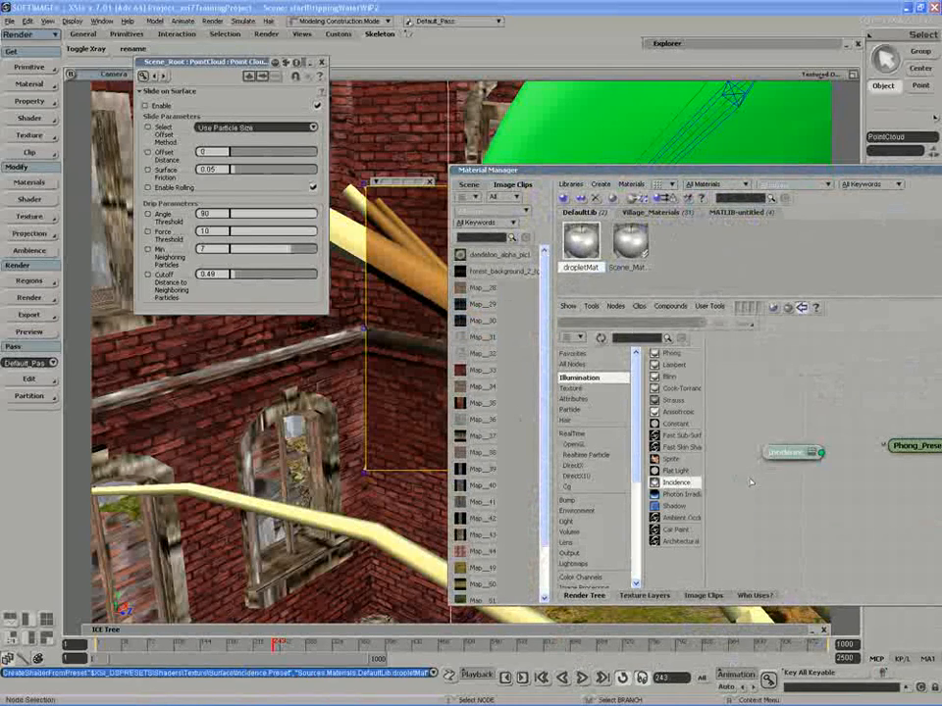
# Step: Move the Material Manager below the leaf-tip droplets and clear the render region from the camera view
pyautogui.moveTo(705, 172)
pyautogui.mouseDown()
pyautogui.moveTo(415, 453)
pyautogui.moveTo(399, 417)
pyautogui.mouseUp()
pyautogui.moveTo(382, 461); pyautogui.dragTo(400, 463)
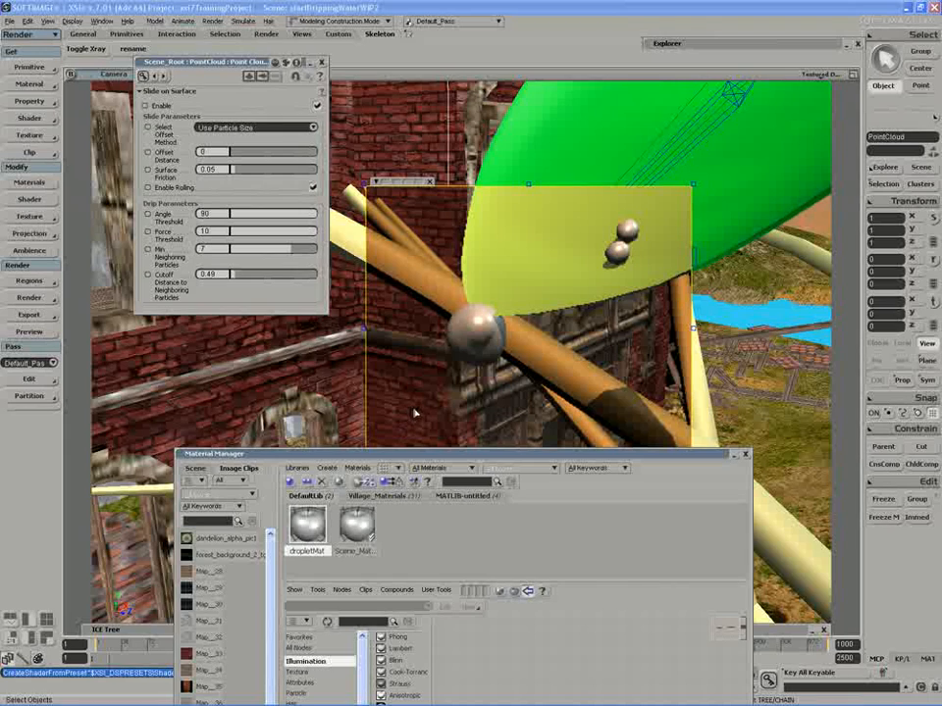
pyautogui.press('a')
pyautogui.hotkey('alt', 'z')
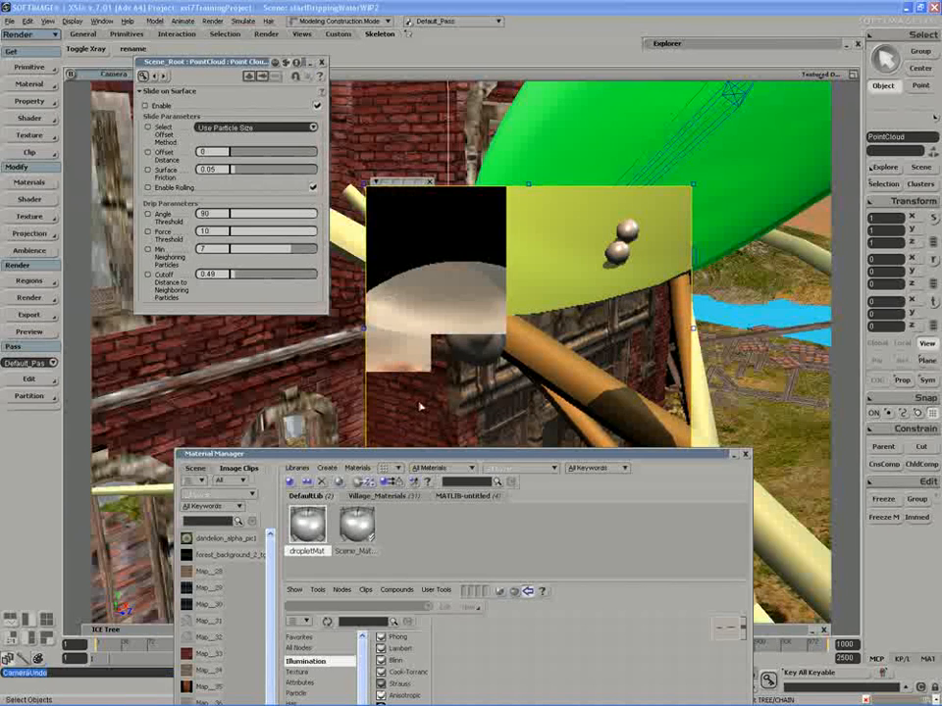
pyautogui.press('q')
pyautogui.hotkey('shift', 'q')
pyautogui.moveTo(422, 454); pyautogui.dragTo(507, 395)
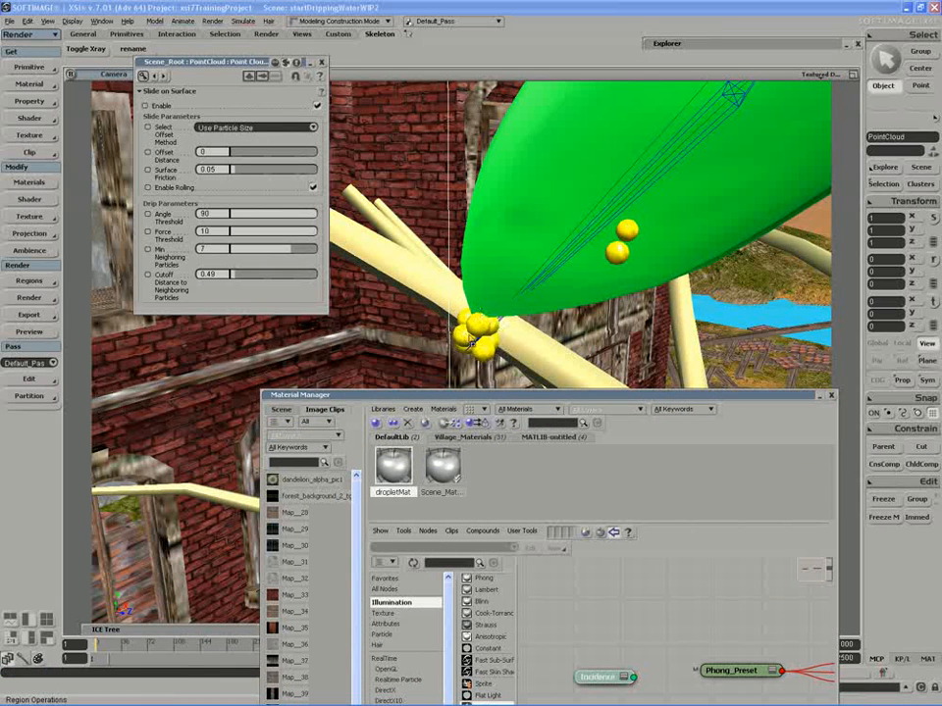
pyautogui.moveTo(489, 397); pyautogui.dragTo(457, 364)
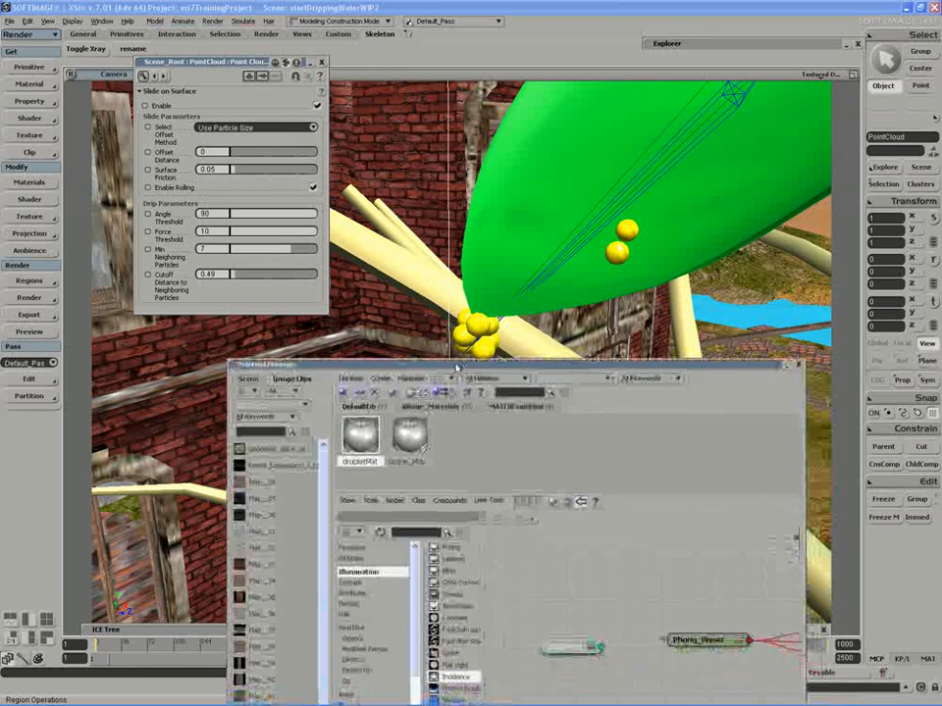
# Step: Connect the Incidence node's output to the transparency input of Phong_Preset and space out the nodes
pyautogui.moveTo(652, 607); pyautogui.dragTo(628, 602, button='middle')
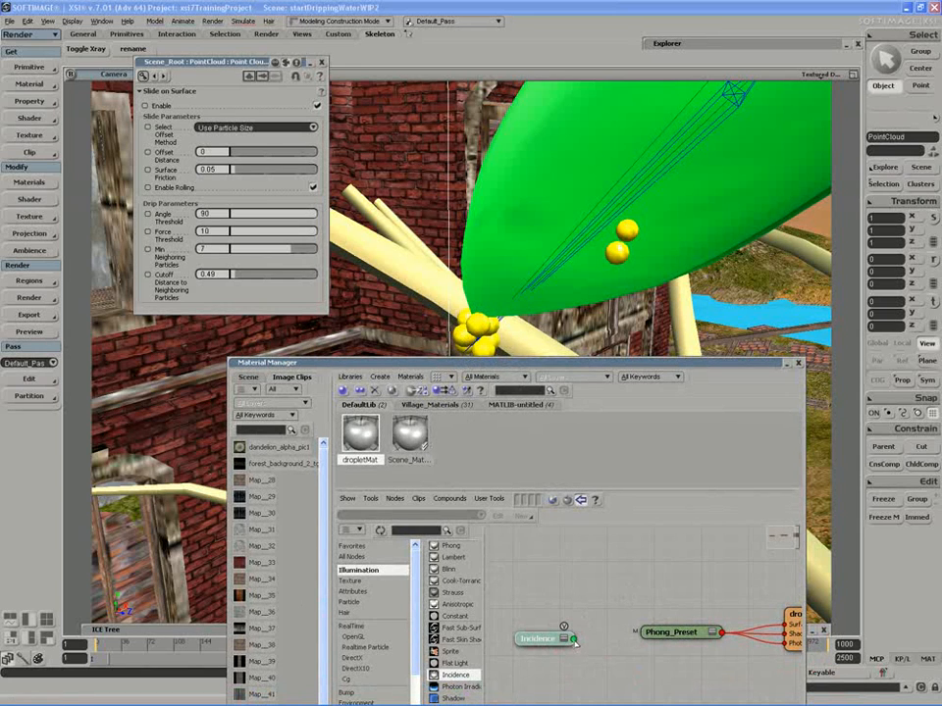
pyautogui.moveTo(574, 639); pyautogui.dragTo(675, 636)
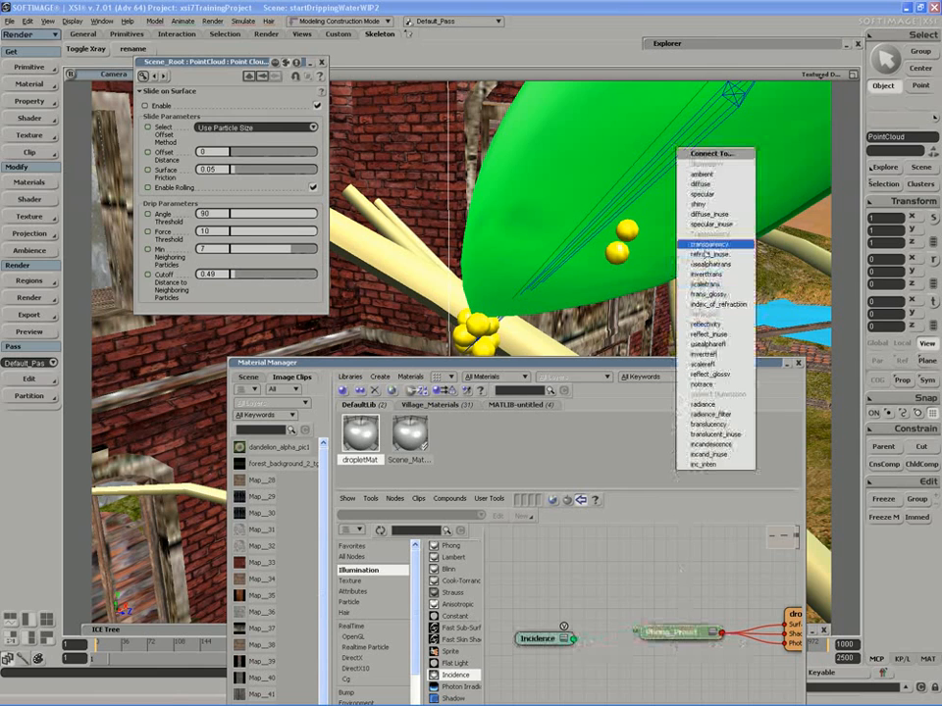
pyautogui.click(719, 242)
pyautogui.moveTo(555, 639); pyautogui.dragTo(516, 641)
pyautogui.moveTo(558, 607); pyautogui.dragTo(574, 645)
# Step: Draw a new render region around the droplet at the leaf tip to preview its current shading
pyautogui.press('q')
pyautogui.moveTo(458, 362); pyautogui.dragTo(434, 442)
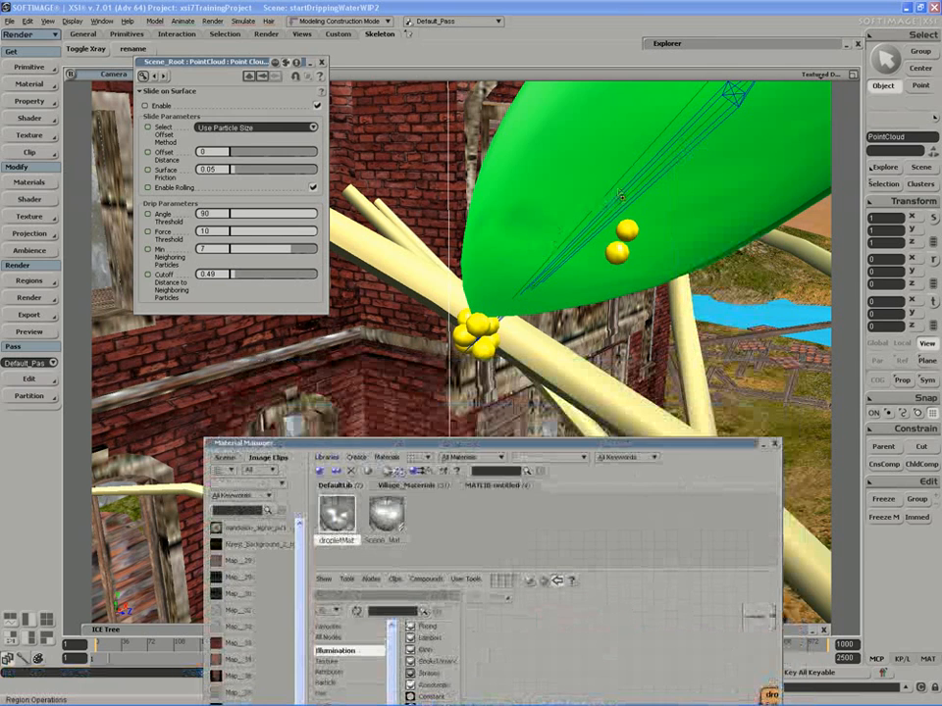
pyautogui.moveTo(616, 175); pyautogui.dragTo(418, 409)
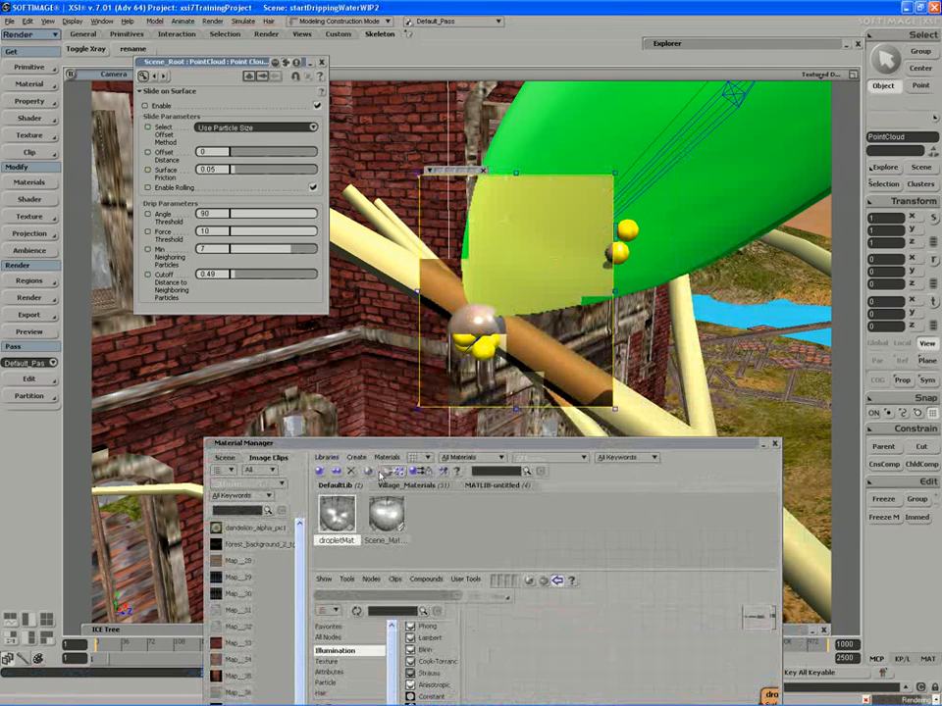
# Step: Assign the dropletMat material to the selected PointCloud
pyautogui.moveTo(425, 444); pyautogui.dragTo(362, 386)
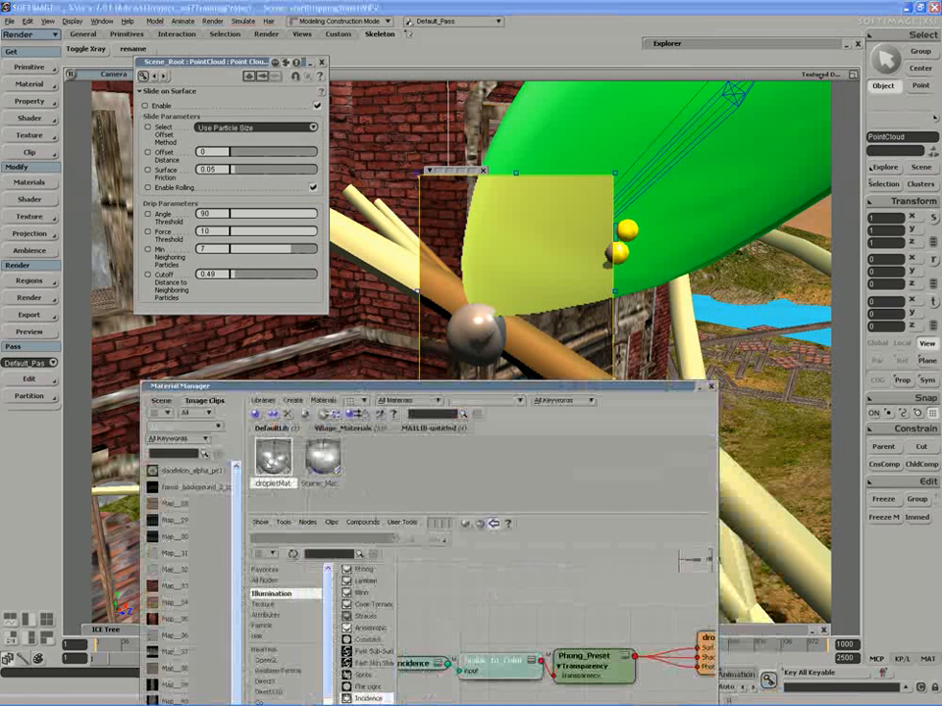
pyautogui.rightClick(259, 460)
pyautogui.click(314, 504)
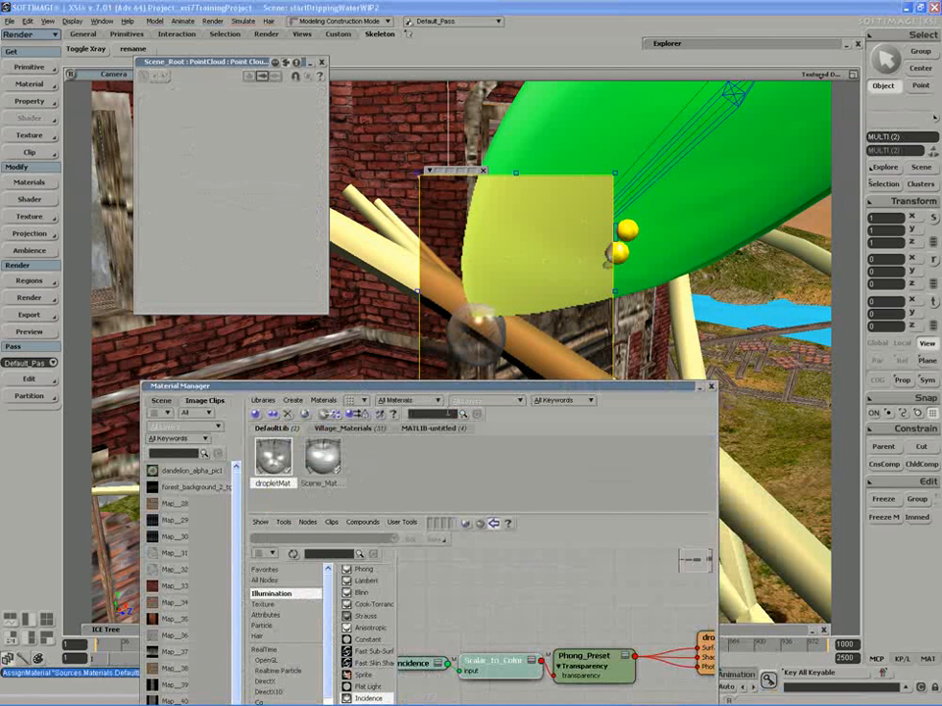
# Step: Open the Incidence node's properties and collapse the Material Manager out of the way of the camera view
pyautogui.moveTo(488, 388); pyautogui.dragTo(421, 290)
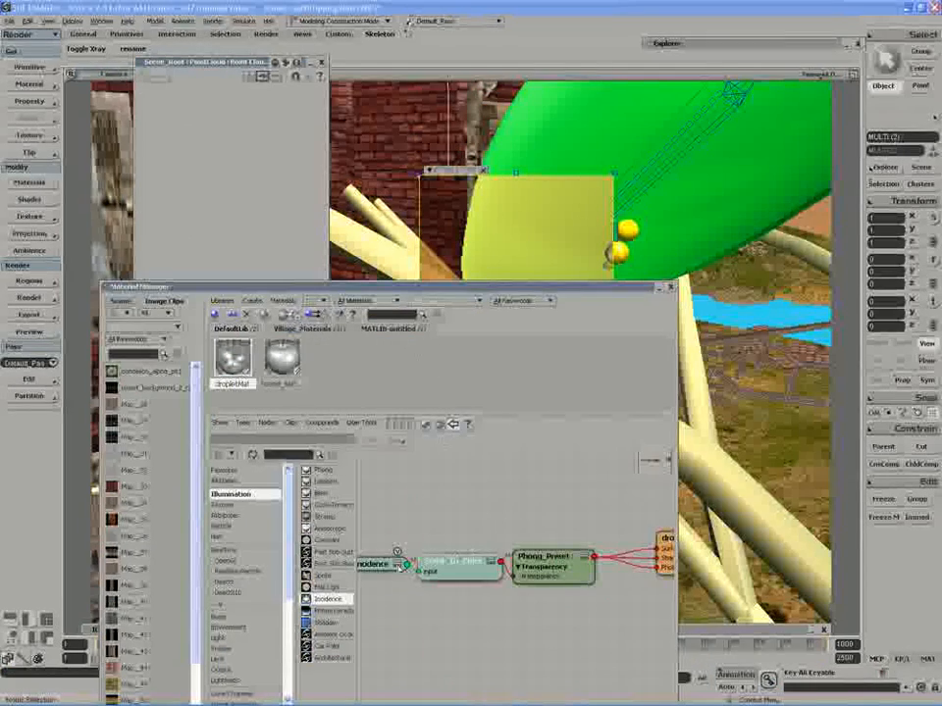
pyautogui.doubleClick(375, 566)
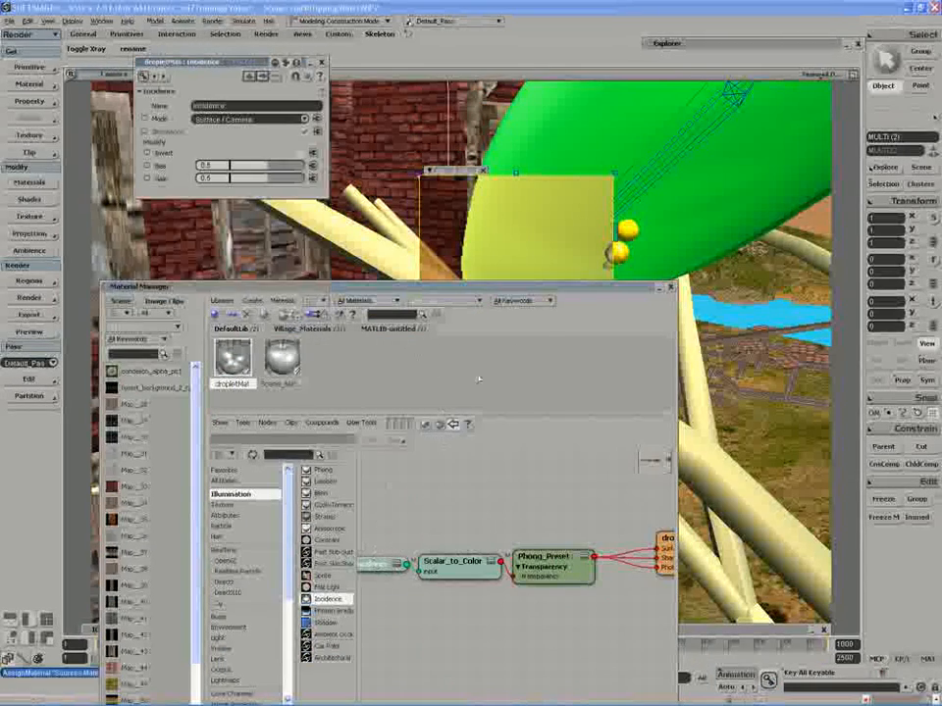
pyautogui.doubleClick(620, 290)
pyautogui.moveTo(620, 290); pyautogui.dragTo(671, 648)
# Step: Render a region around the leaf-tip droplet from a slightly changed view and set the Incidence bias to 0.784
pyautogui.press('q')
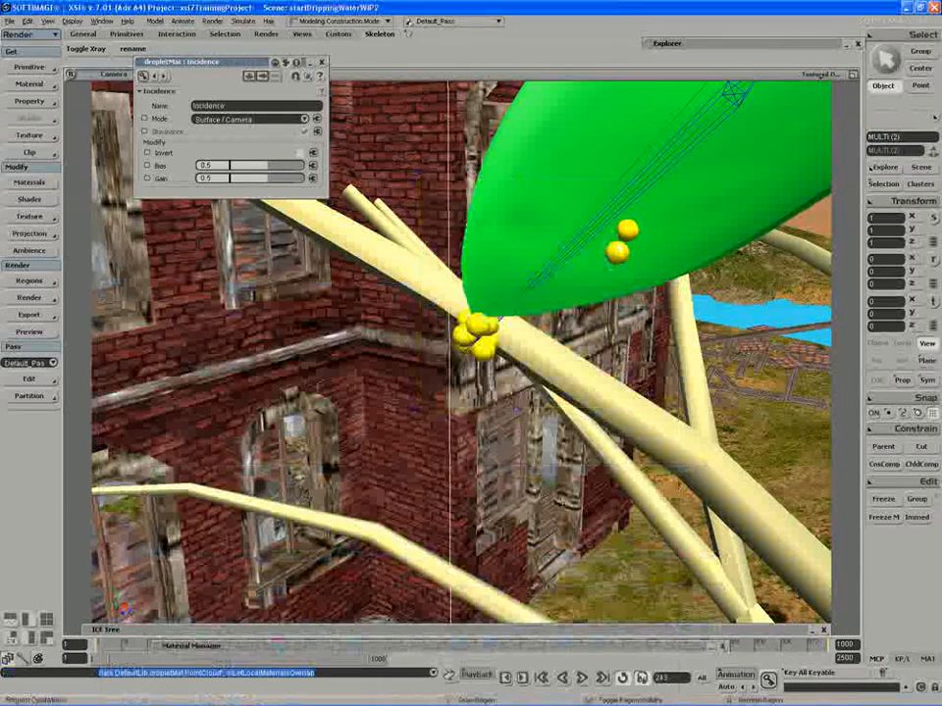
pyautogui.press('s')
pyautogui.moveTo(568, 438); pyautogui.dragTo(565, 426, button='right')
pyautogui.press('q')
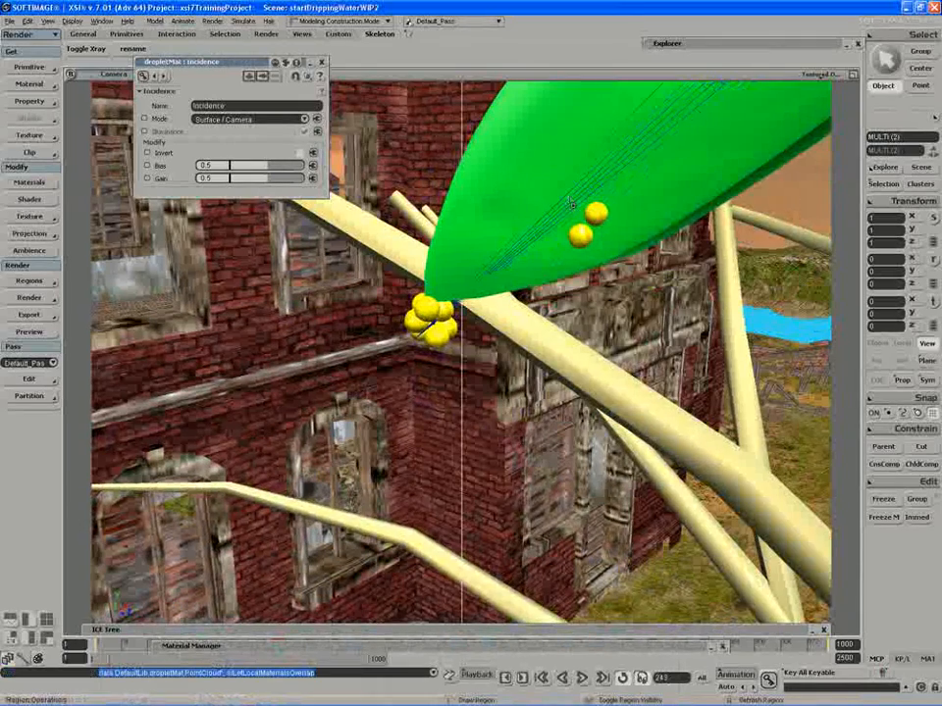
pyautogui.middleClick(564, 426)
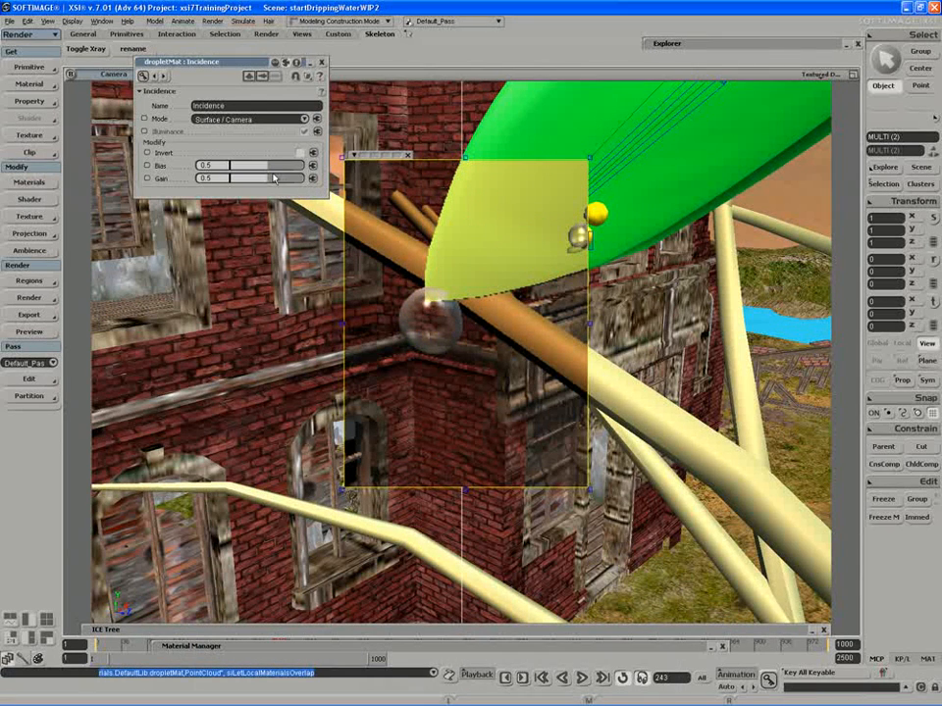
pyautogui.moveTo(268, 166); pyautogui.dragTo(287, 168)
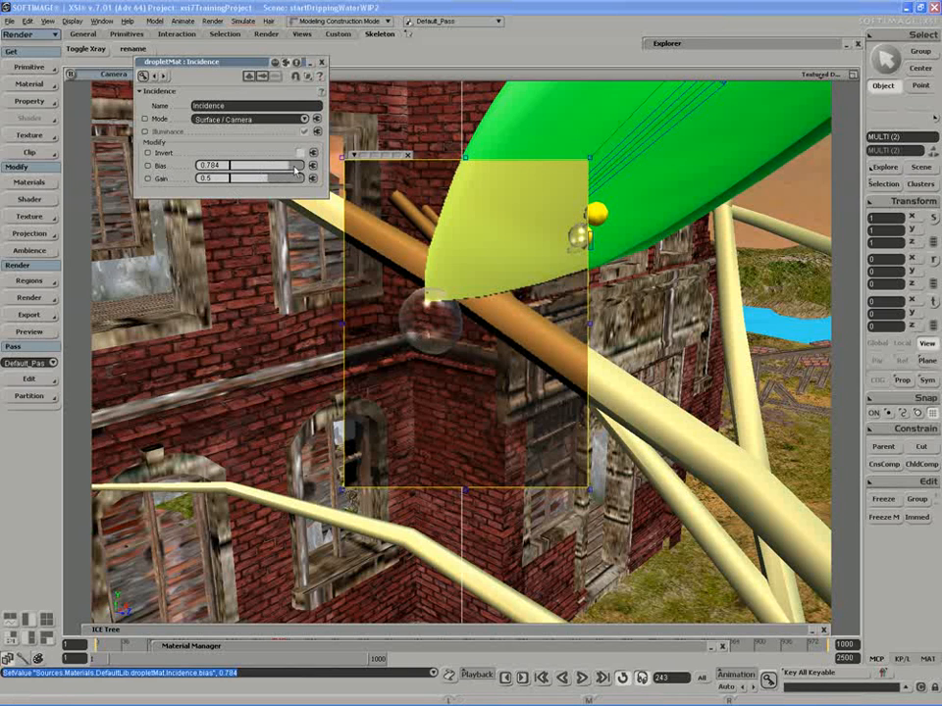
# Step: Set the Incidence bias to 0.848 and open the Phong_Preset node's properties, with the Material Manager collapsed below the render region
pyautogui.moveTo(292, 170); pyautogui.dragTo(301, 170)
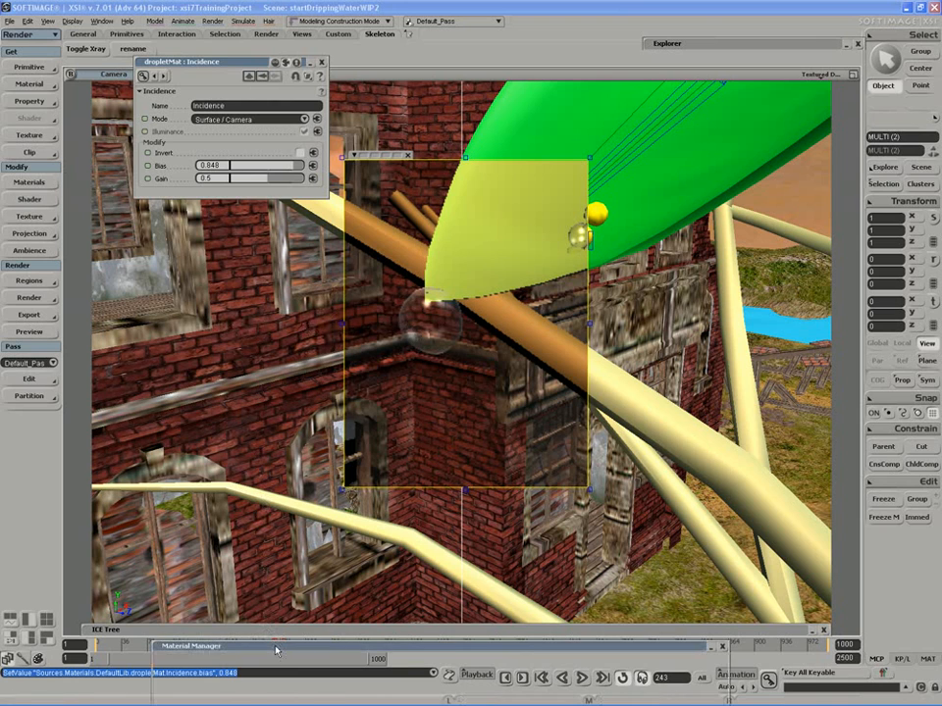
pyautogui.click(206, 645)
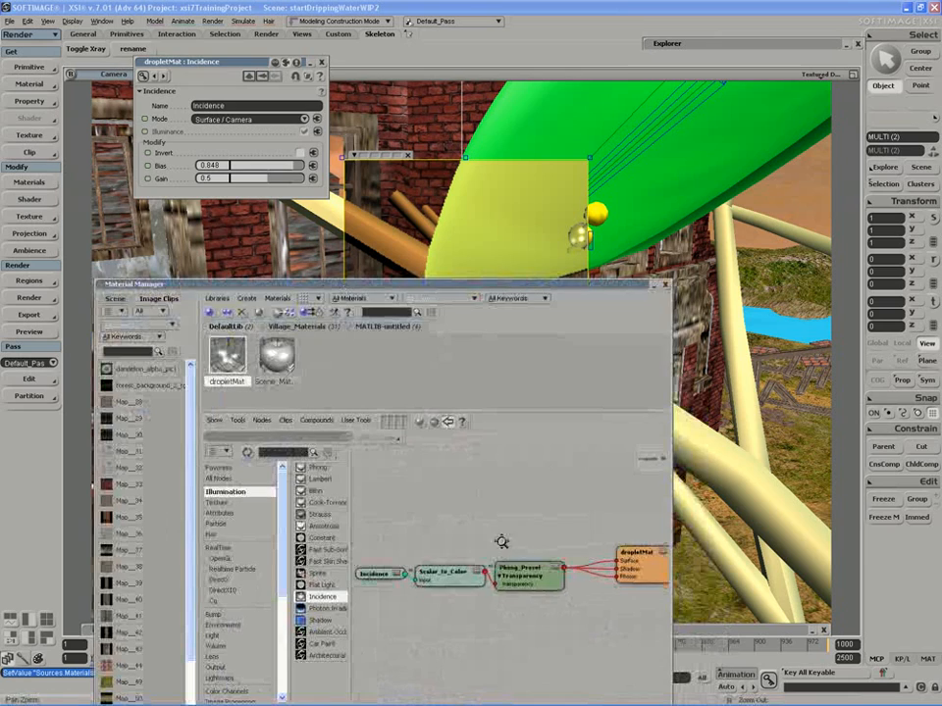
pyautogui.click(530, 576)
pyautogui.doubleClick(483, 286)
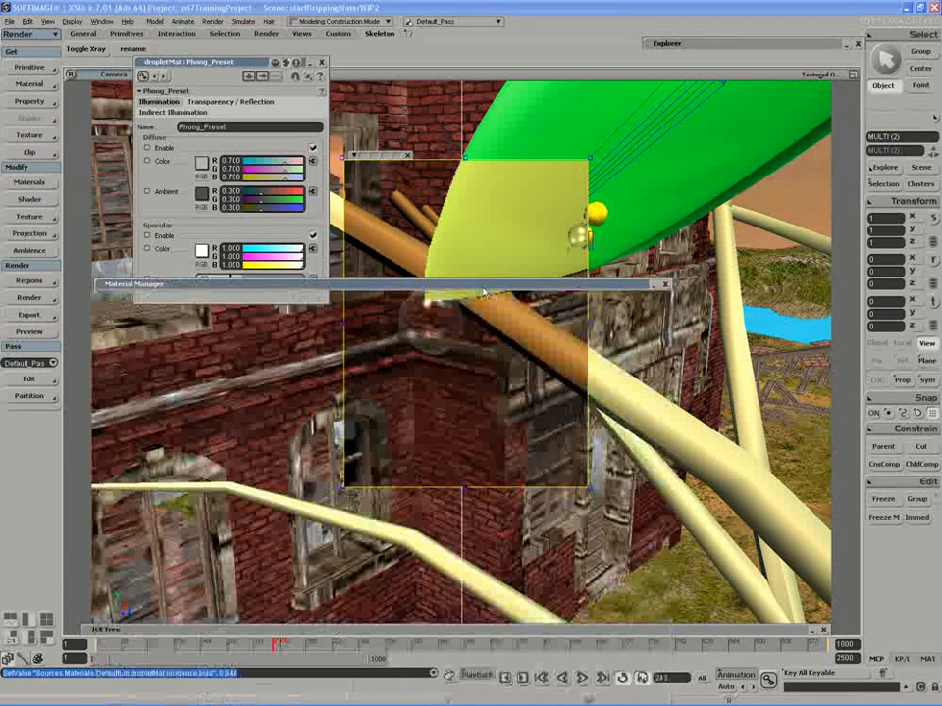
pyautogui.moveTo(482, 286); pyautogui.dragTo(480, 613)
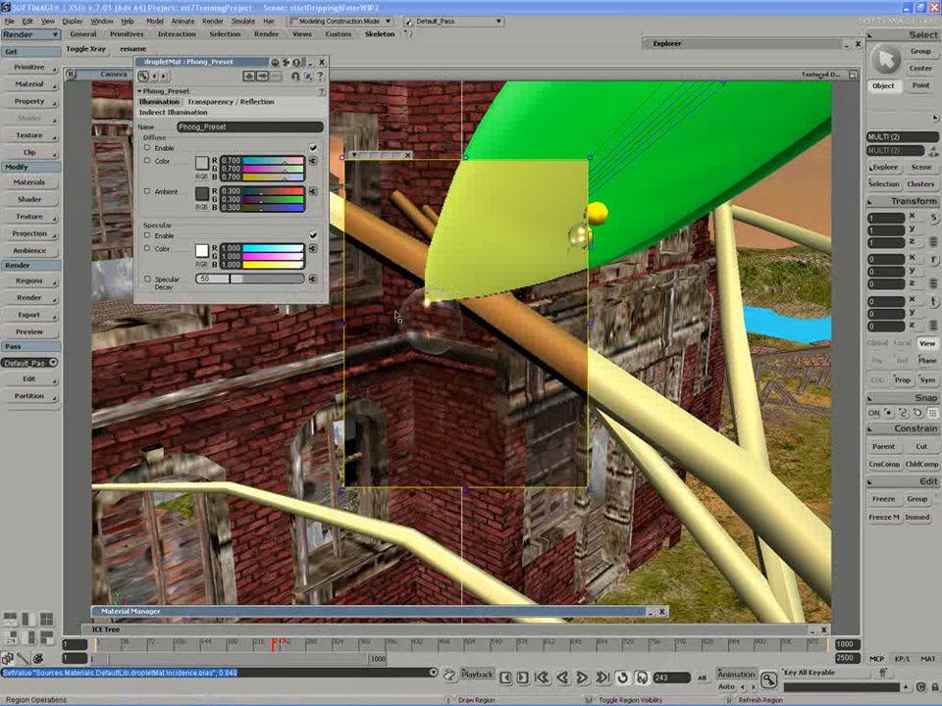
# Step: Set the Phong_Preset transparency to an index of refraction of 1.33, 3 samples and a frost of 0.112
pyautogui.click(221, 101)
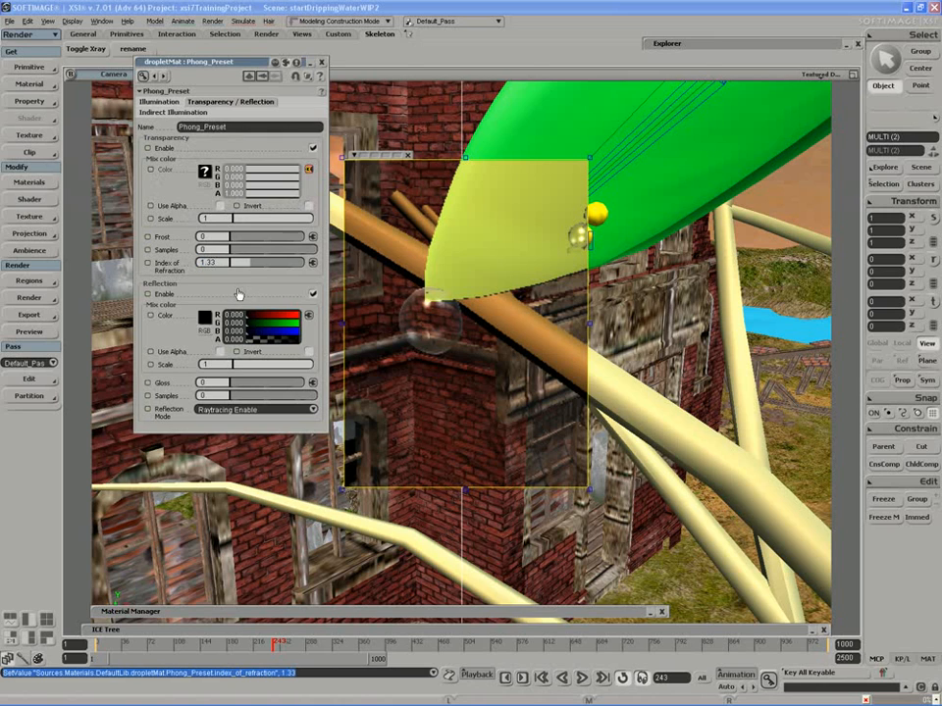
pyautogui.write('3')
pyautogui.press('Return')
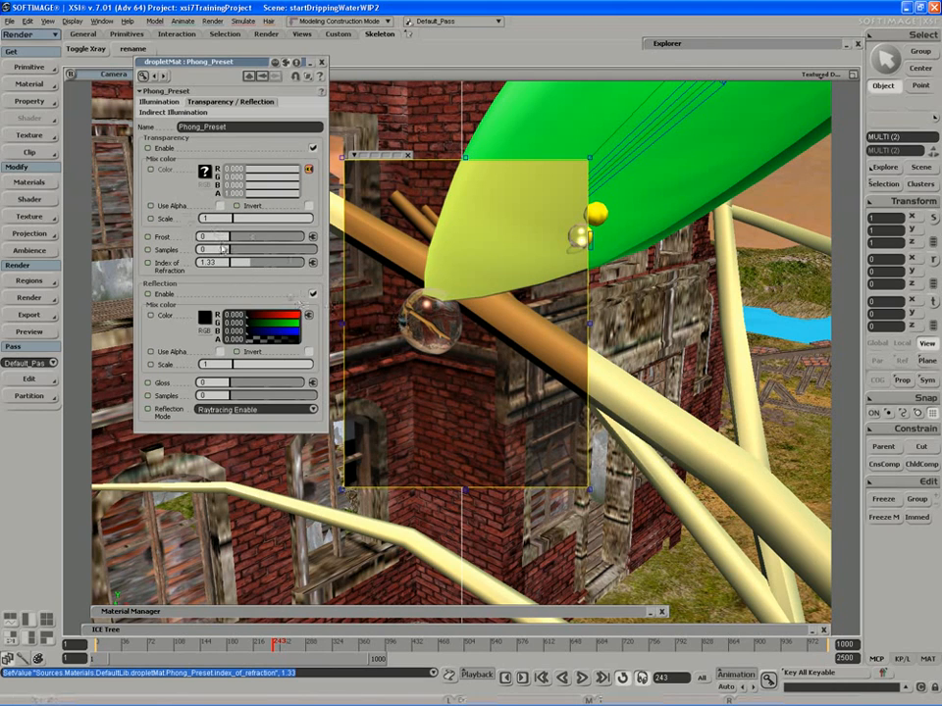
pyautogui.moveTo(235, 251)
pyautogui.mouseDown()
pyautogui.moveTo(255, 249)
pyautogui.moveTo(237, 237)
pyautogui.moveTo(246, 238)
pyautogui.mouseUp()
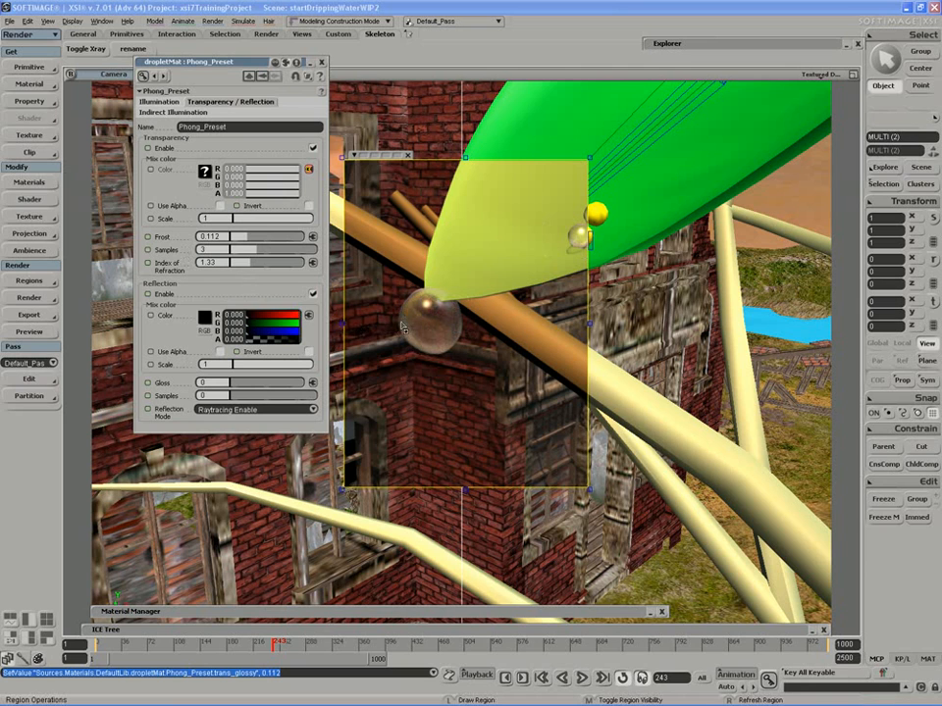
# Step: Expand the Material Manager again and display the render tree of the dropletMat material
pyautogui.moveTo(369, 616); pyautogui.dragTo(380, 406)
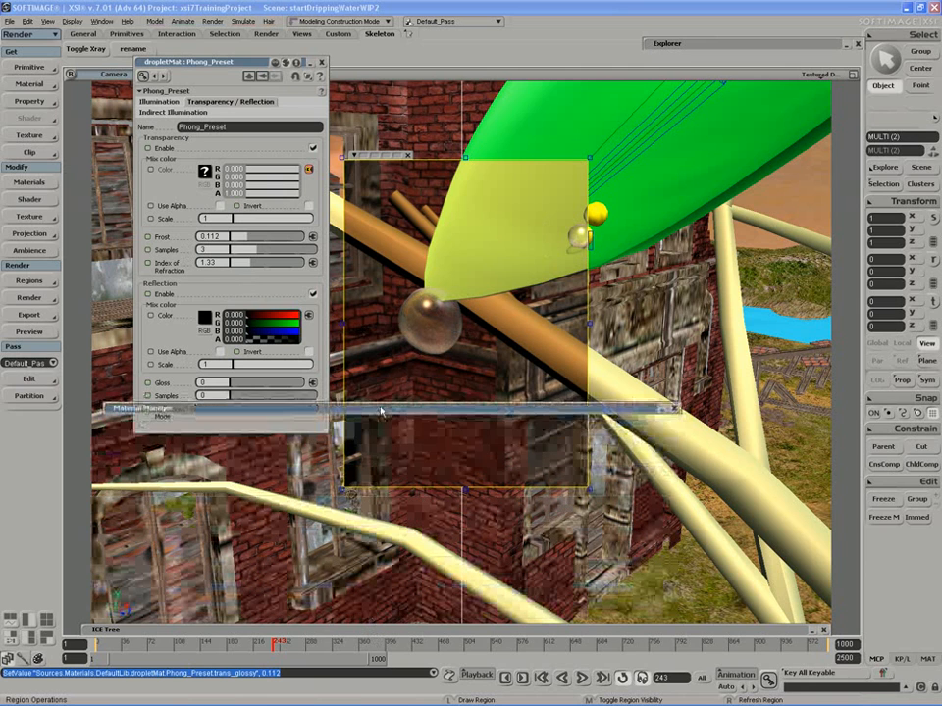
pyautogui.moveTo(265, 407); pyautogui.dragTo(184, 260)
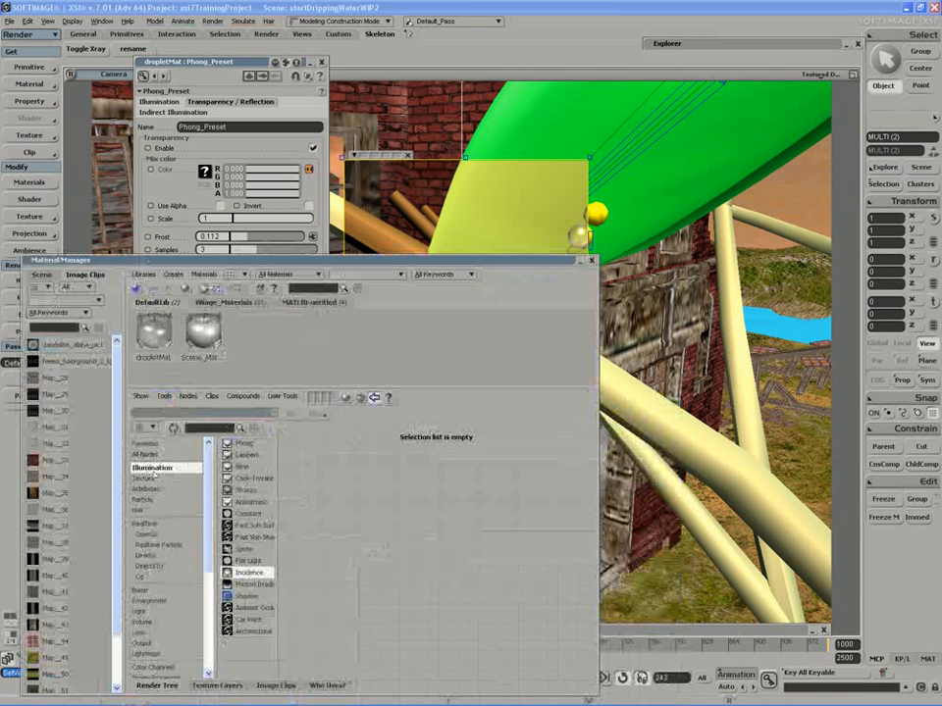
pyautogui.click(153, 336)
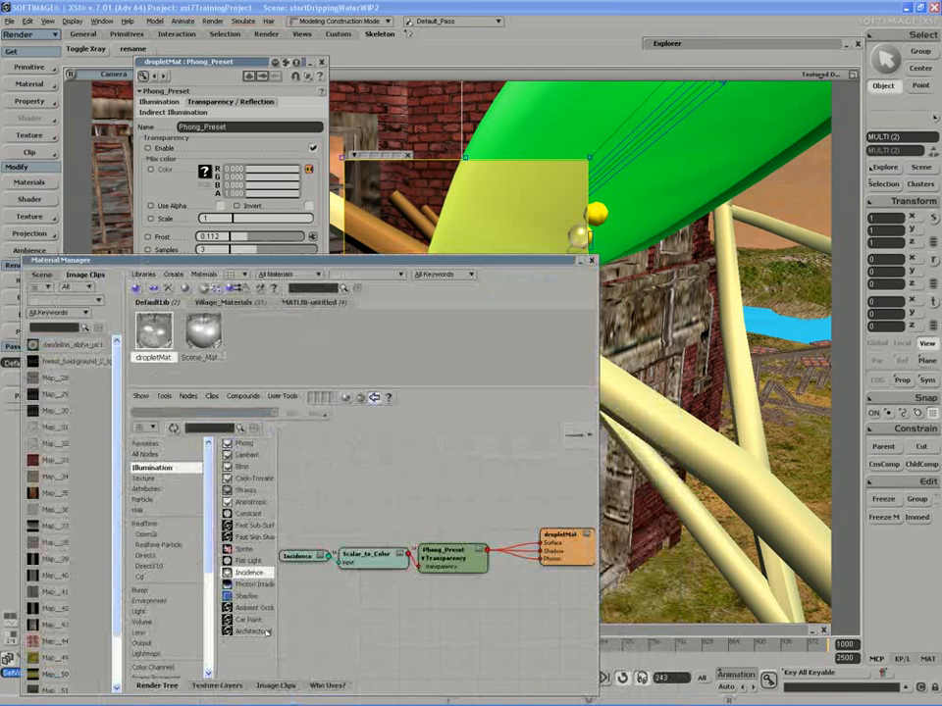
# Step: Widen the shader list beside the render tree, hide the render region and select the Architectural illumination shader
pyautogui.moveTo(277, 616); pyautogui.dragTo(332, 579)
pyautogui.moveTo(494, 565); pyautogui.dragTo(494, 576, button='middle')
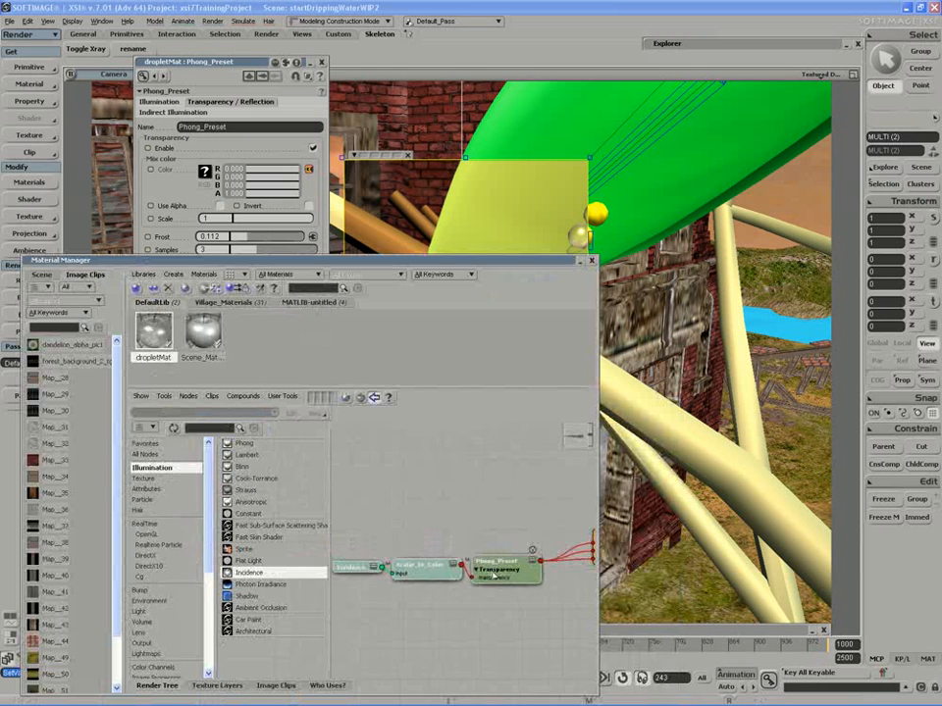
pyautogui.hotkey('shift', 'q')
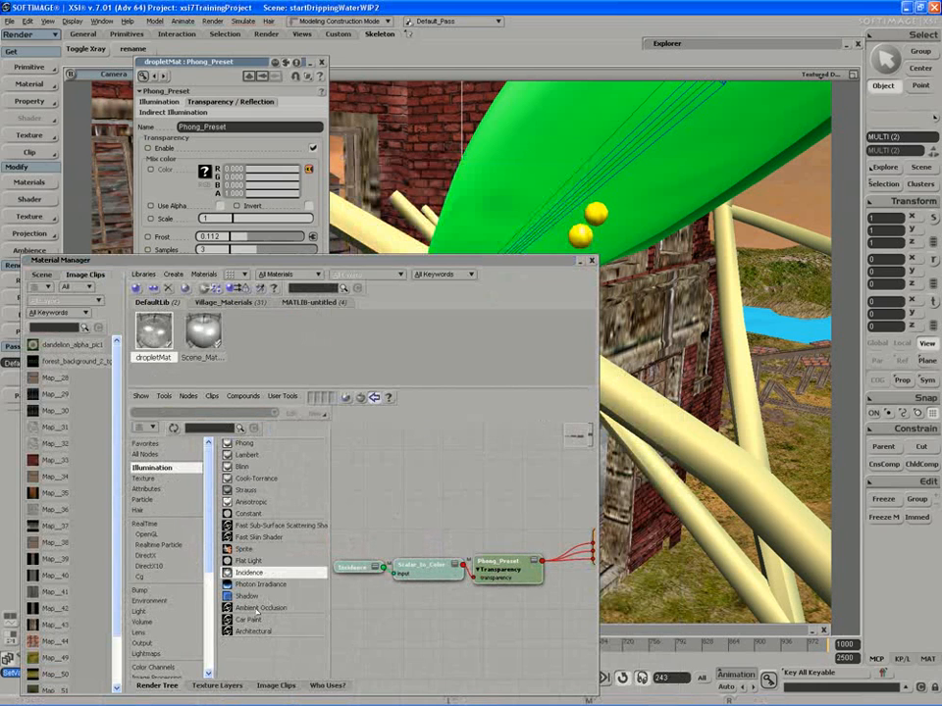
pyautogui.click(253, 634)
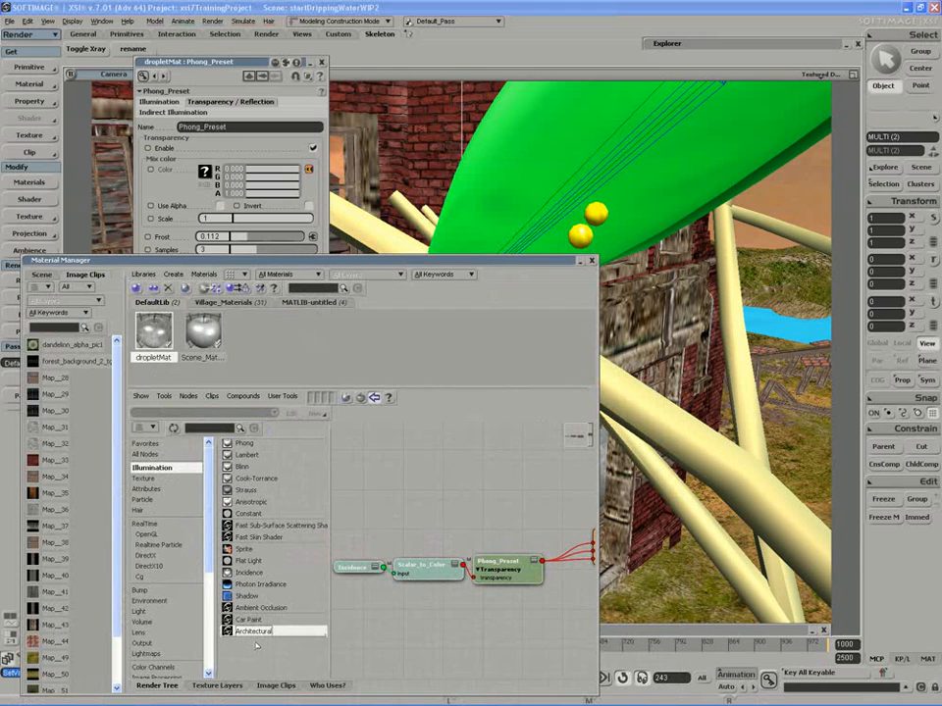